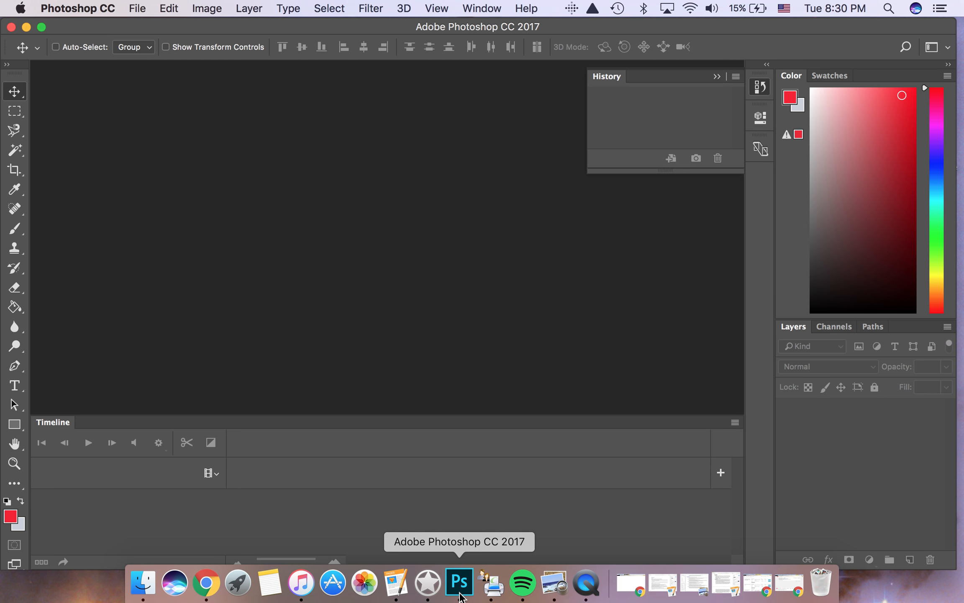
Hide the Timeline and collapse the History panel to clear the workspace
left_click(486, 8)
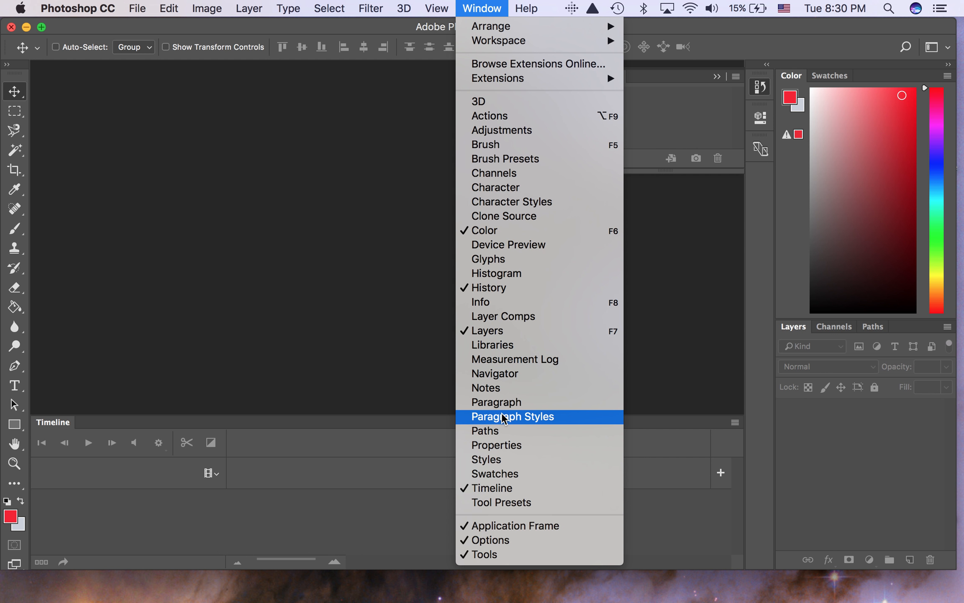
left_click(494, 488)
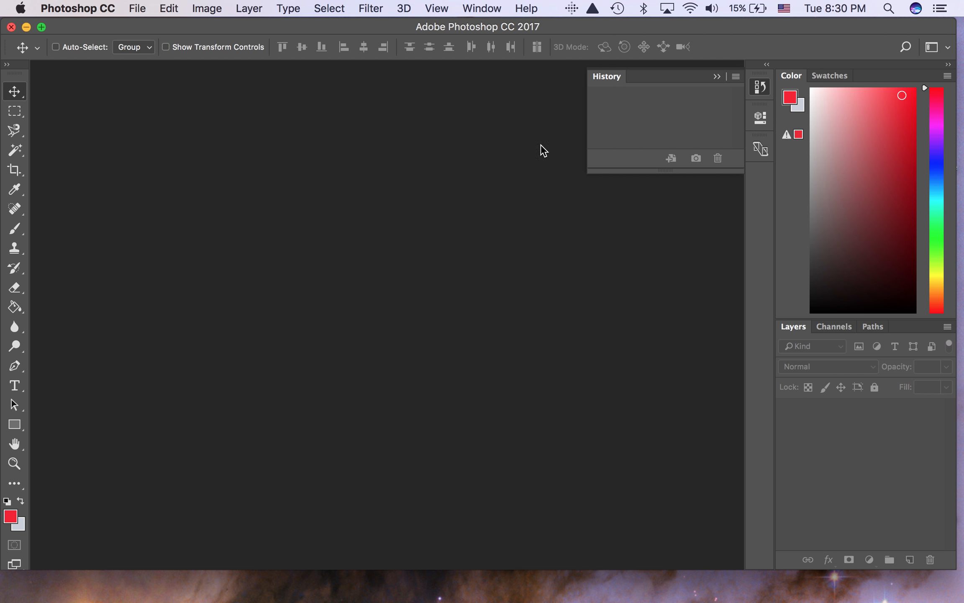
left_click(760, 87)
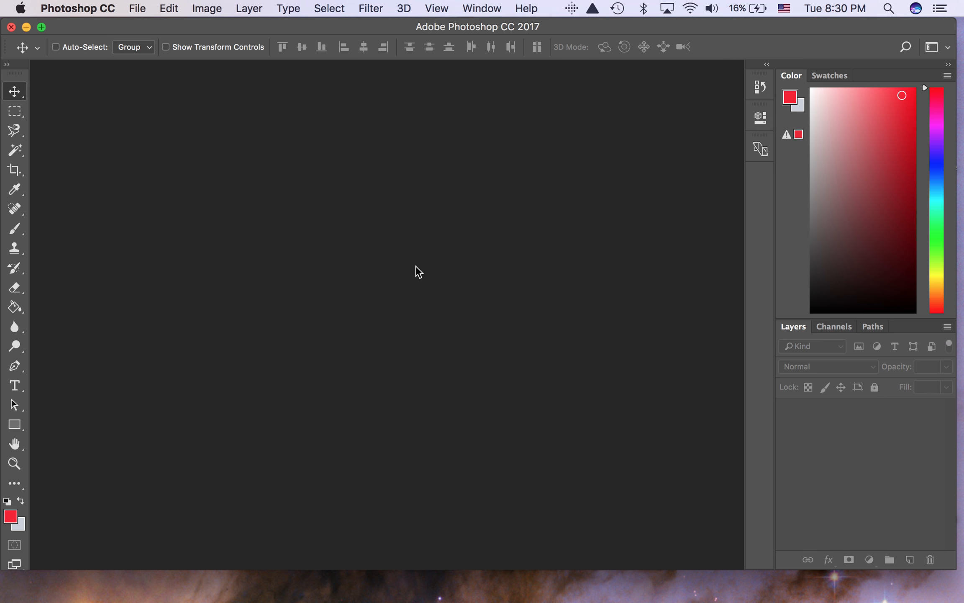
Start a new 1920 x 1080 document named "Name" with its dimensions in pixels
key("super+n")
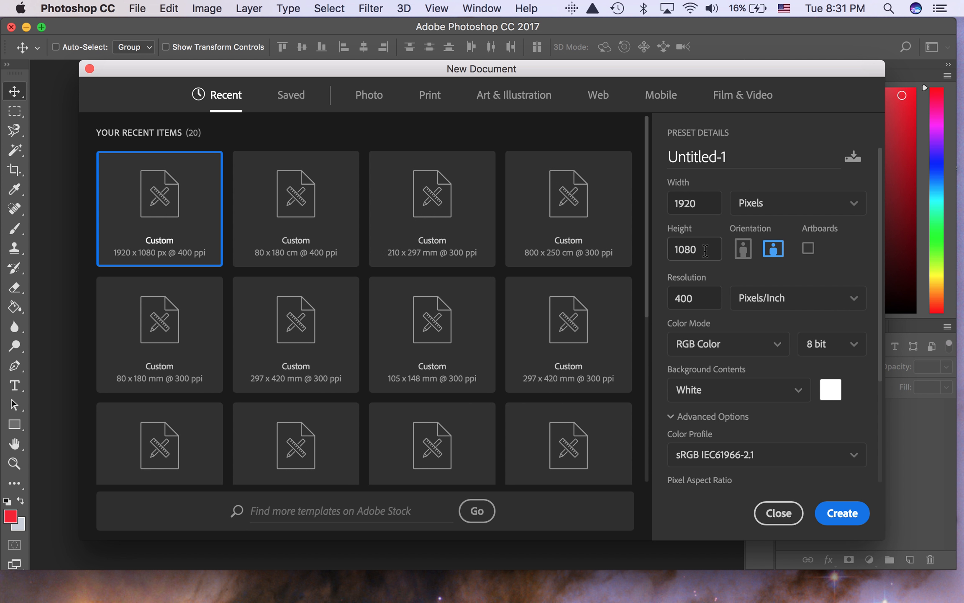
left_click_drag(735, 157, 624, 155)
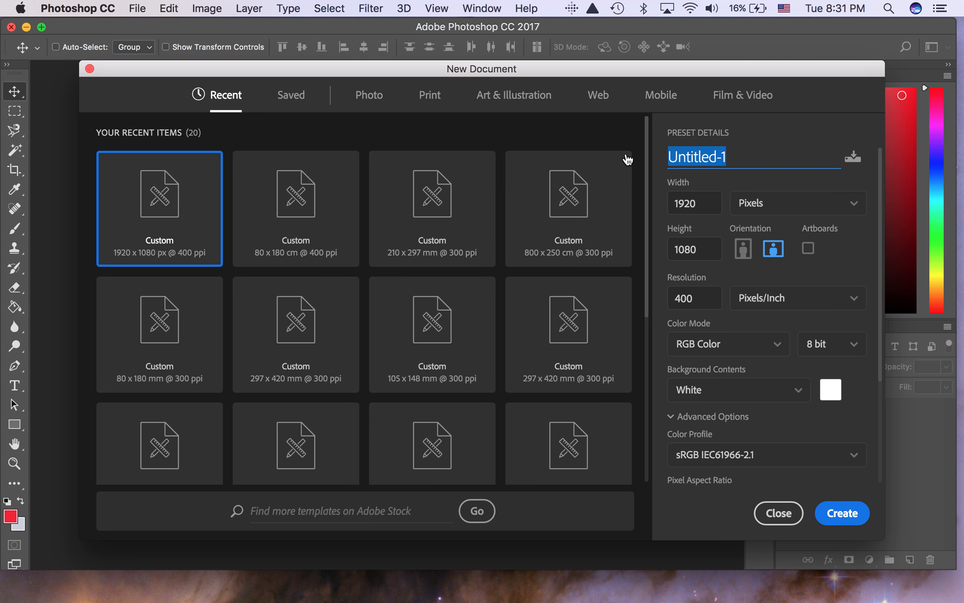
type("Name")
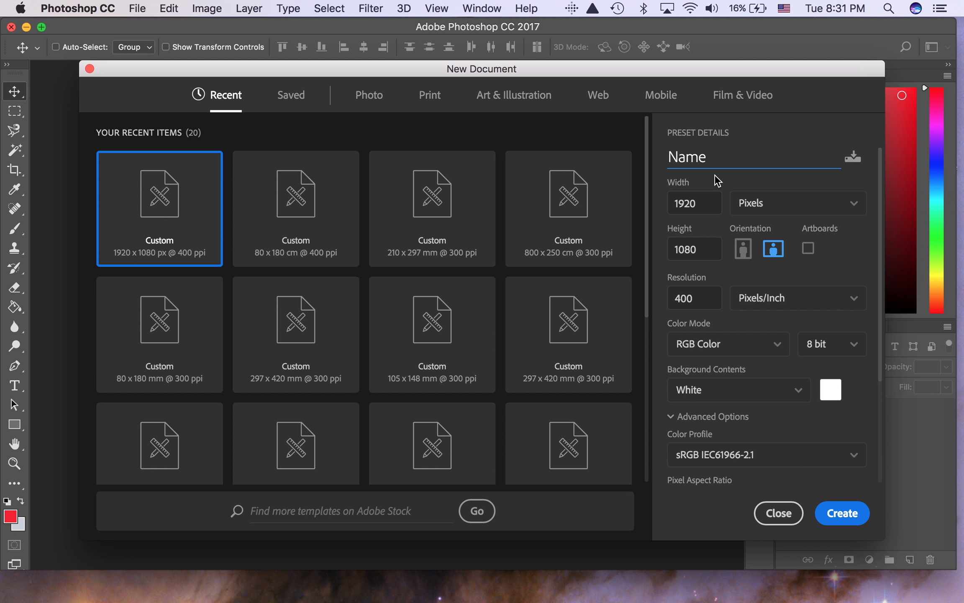
key("Return")
left_click(790, 208)
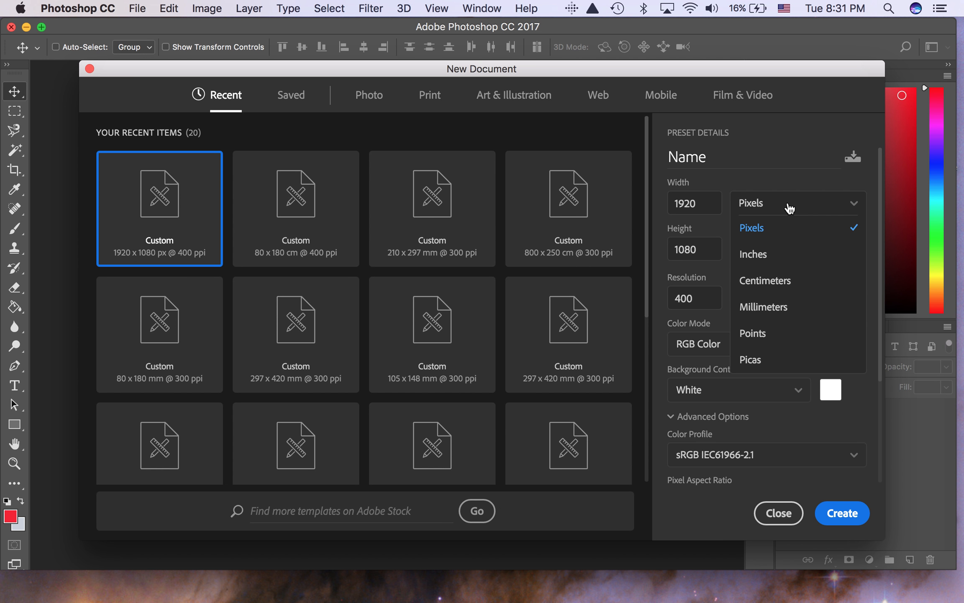
left_click(781, 233)
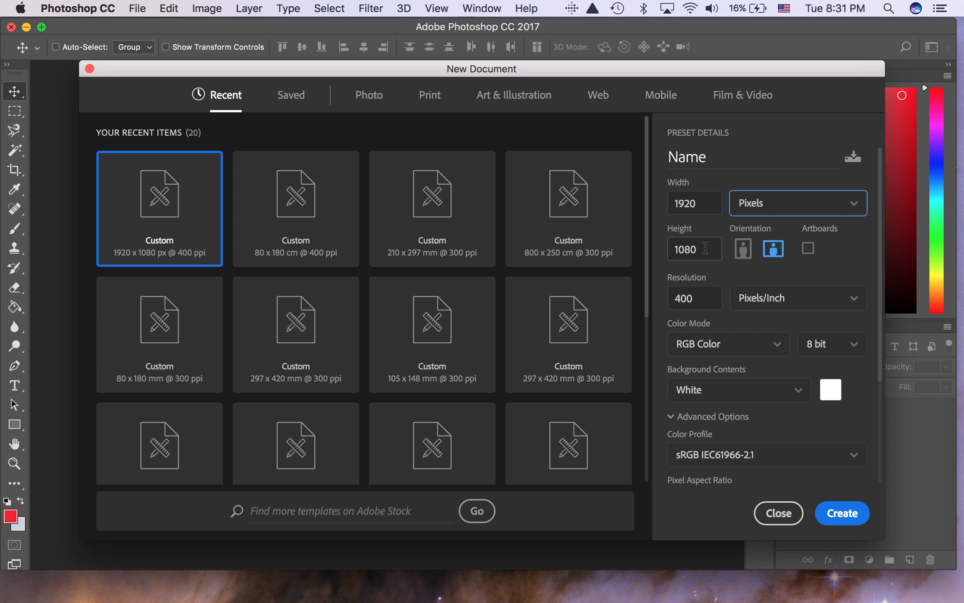
Set the new document's resolution to 300 pixels/inch and create it
left_click(696, 295)
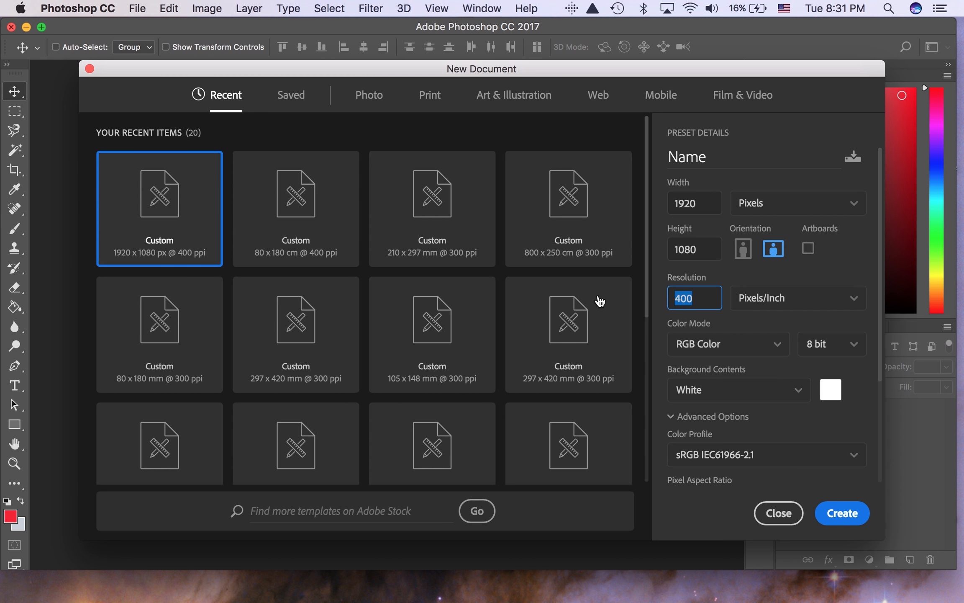
type("300")
left_click(817, 306)
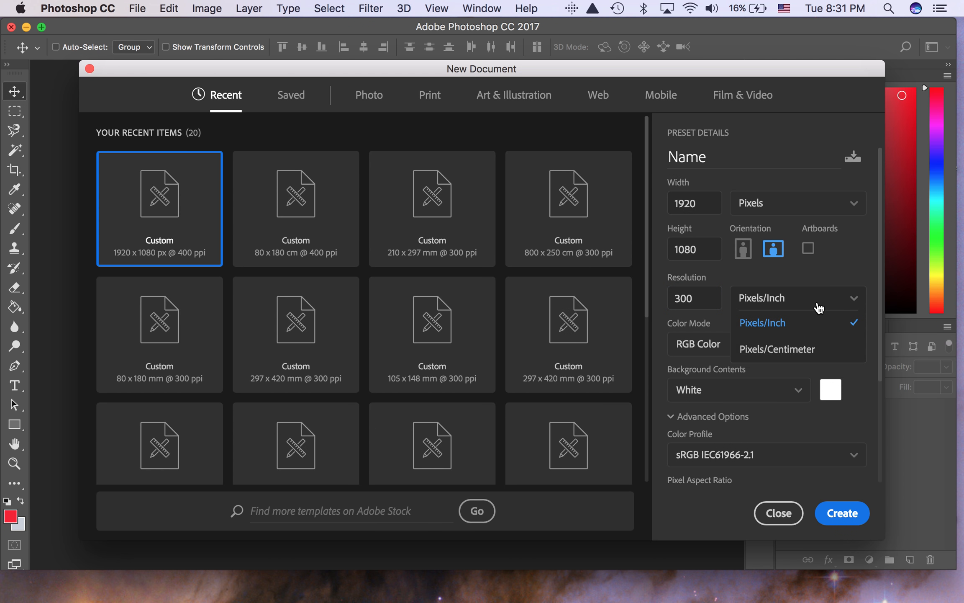
left_click(831, 277)
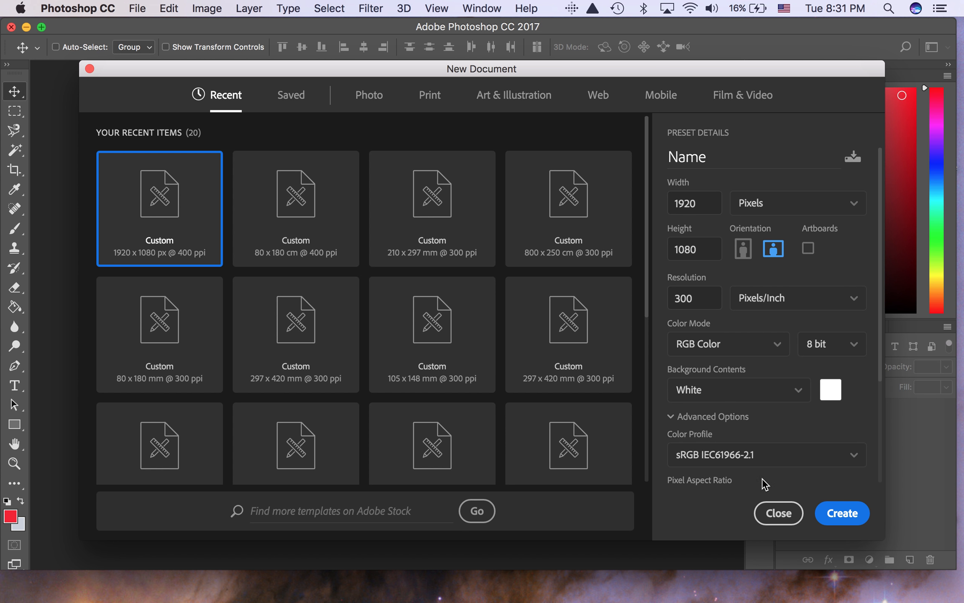
left_click(842, 513)
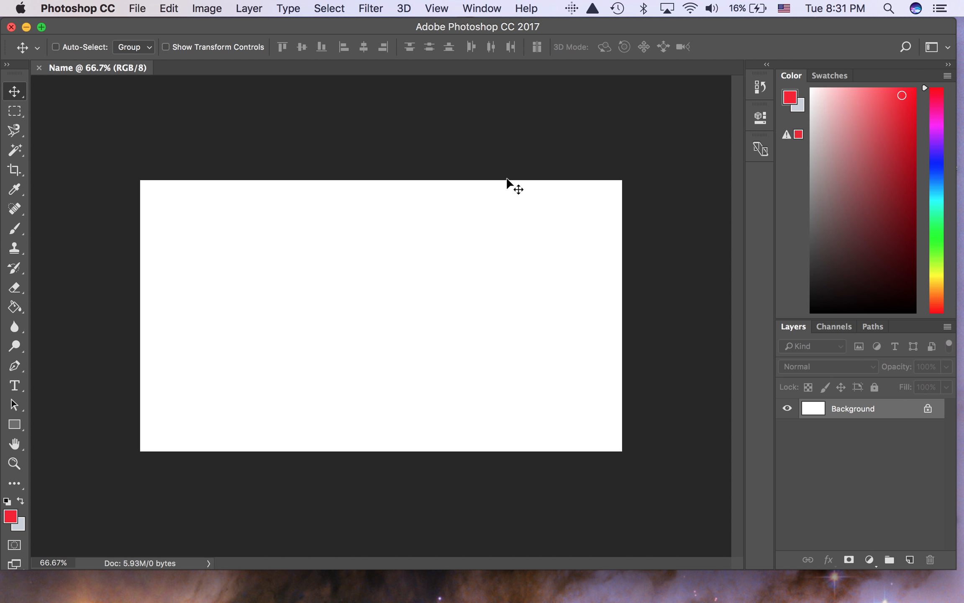
Unlock the Background layer and create a video timeline in the reopened Timeline
left_click(473, 12)
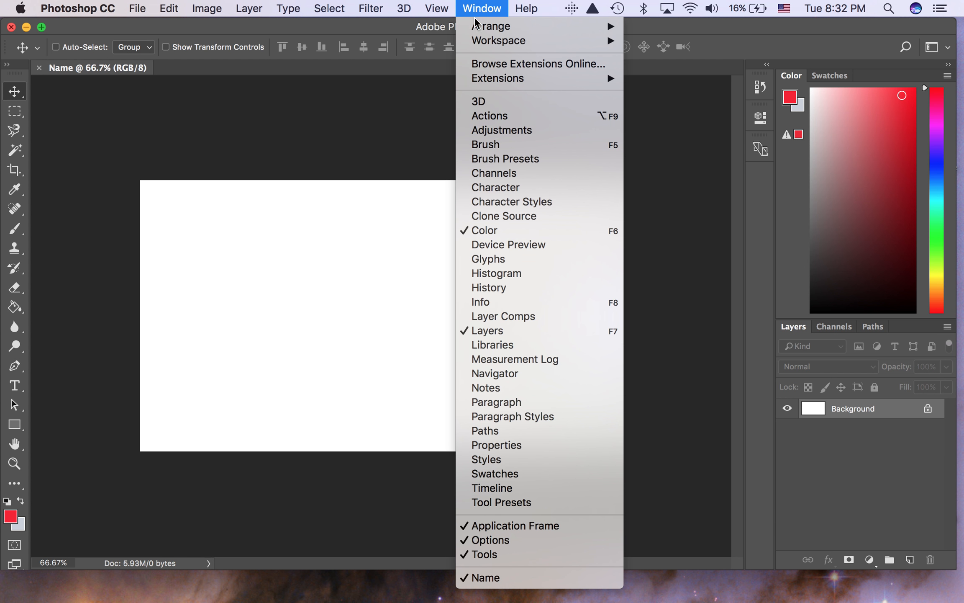
left_click(499, 488)
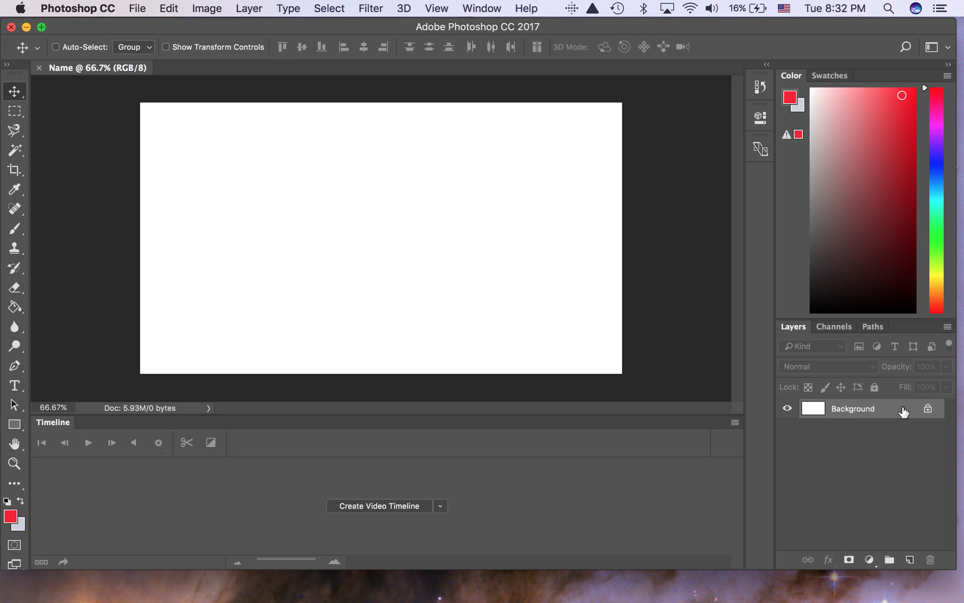
left_click(928, 408)
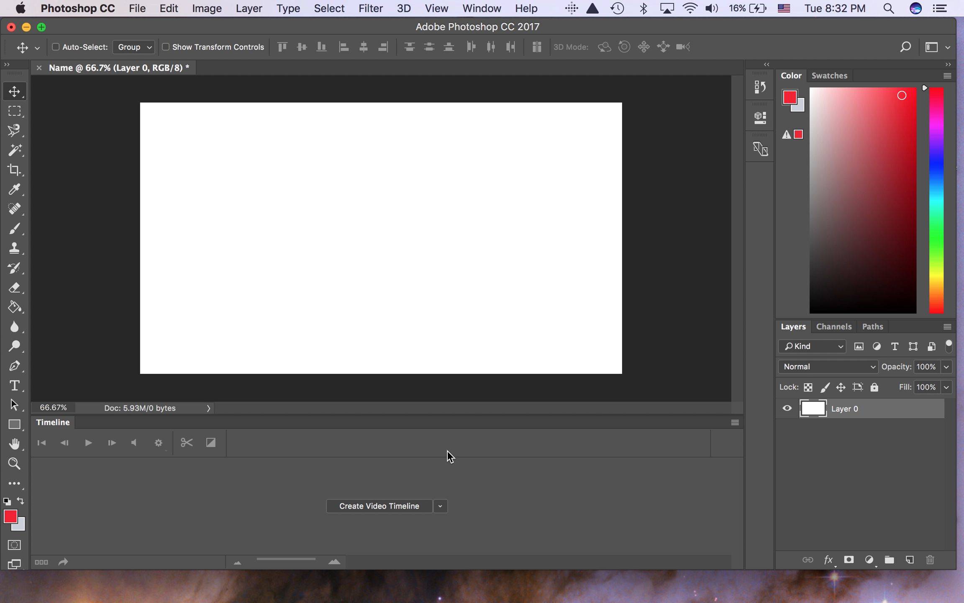
left_click(392, 502)
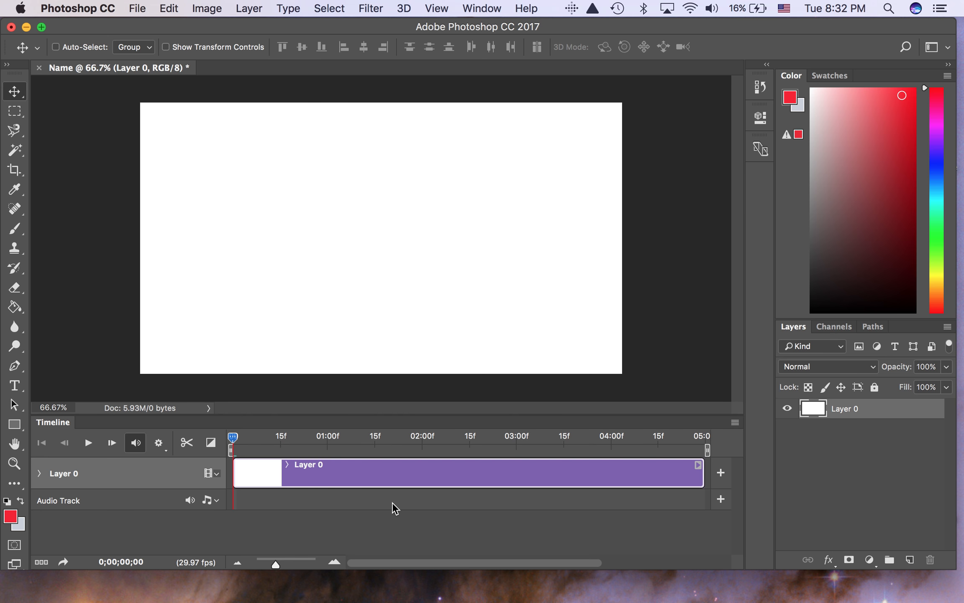
Turn on loop playback and the timeline shortcut keys in the timeline options
left_click(735, 423)
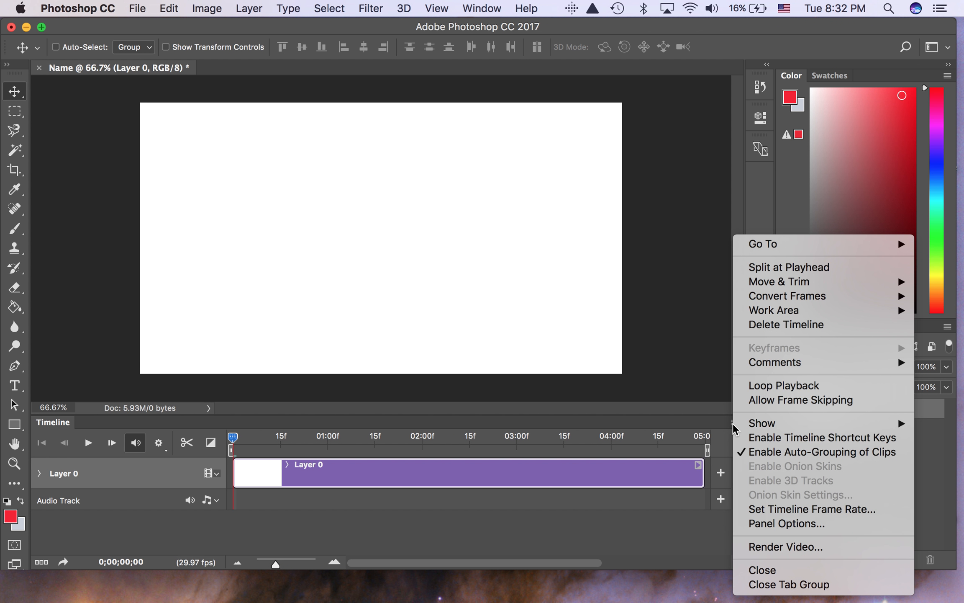
left_click(774, 386)
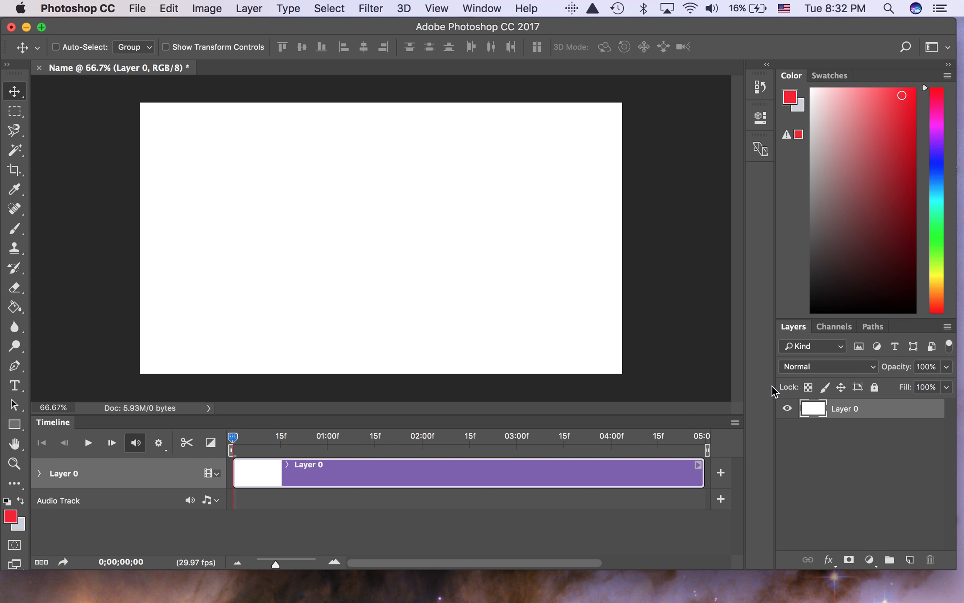
left_click(733, 422)
mouse_move(745, 429)
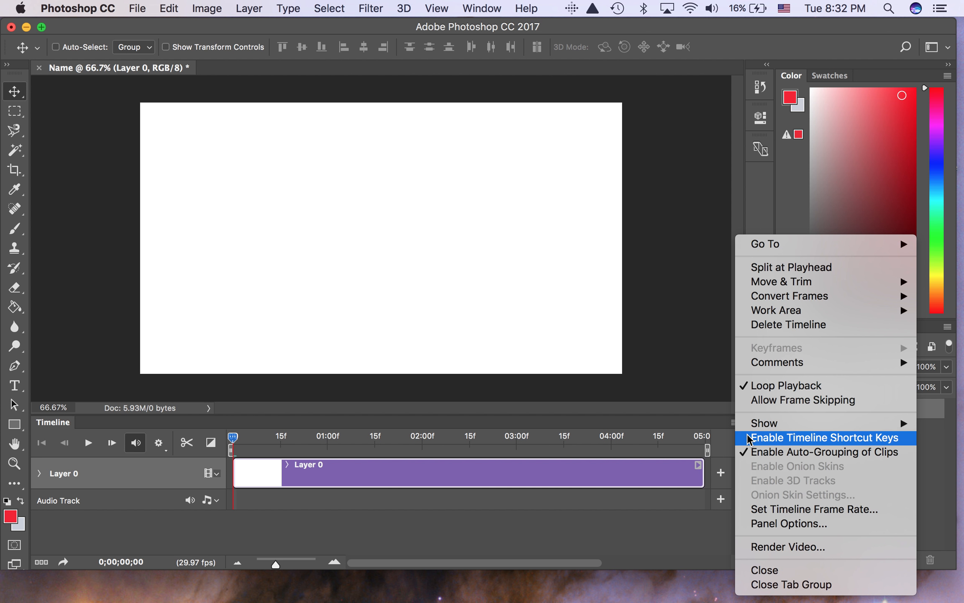
left_click(750, 437)
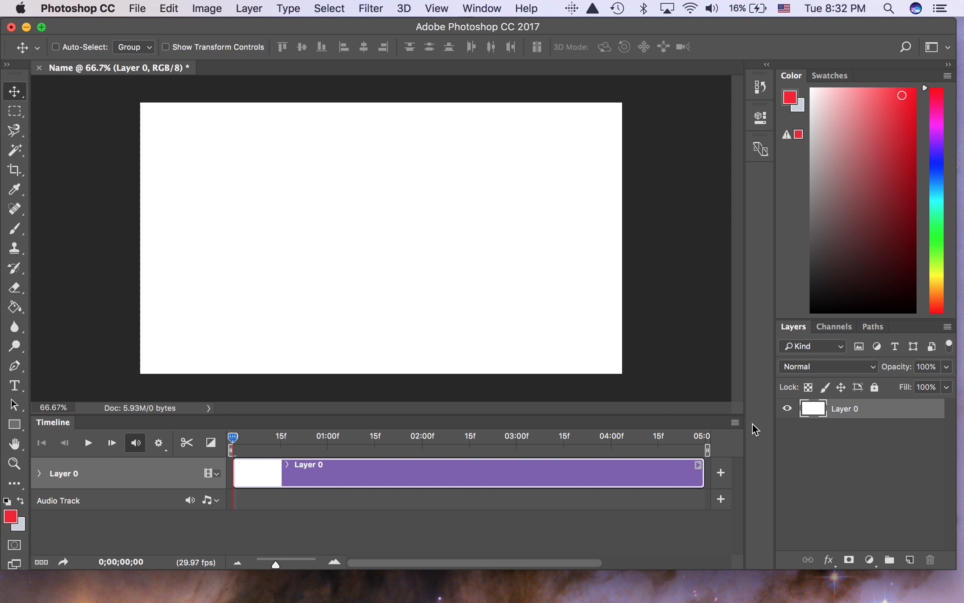
Play the timeline preview briefly and return the playhead to the start
left_click(736, 423)
left_click(694, 421)
key("space")
left_click(232, 443)
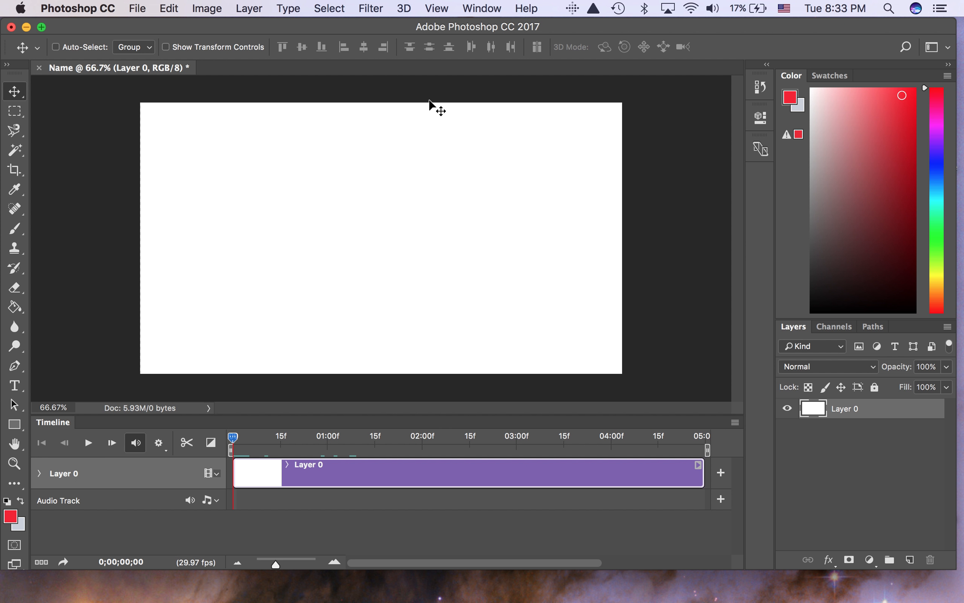
Add a new blank video layer above Layer 0
left_click(249, 9)
mouse_move(335, 272)
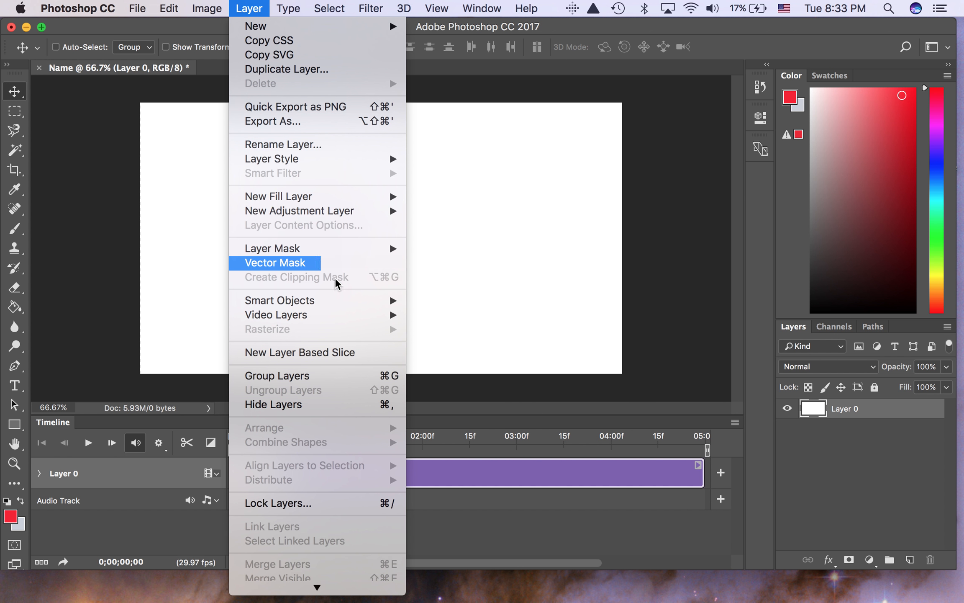
mouse_move(377, 316)
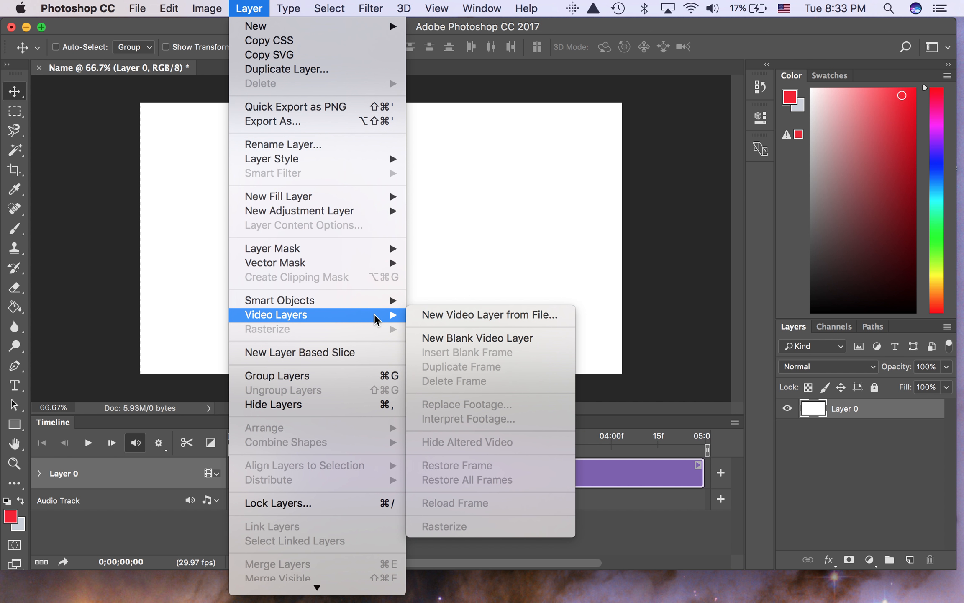
left_click(419, 338)
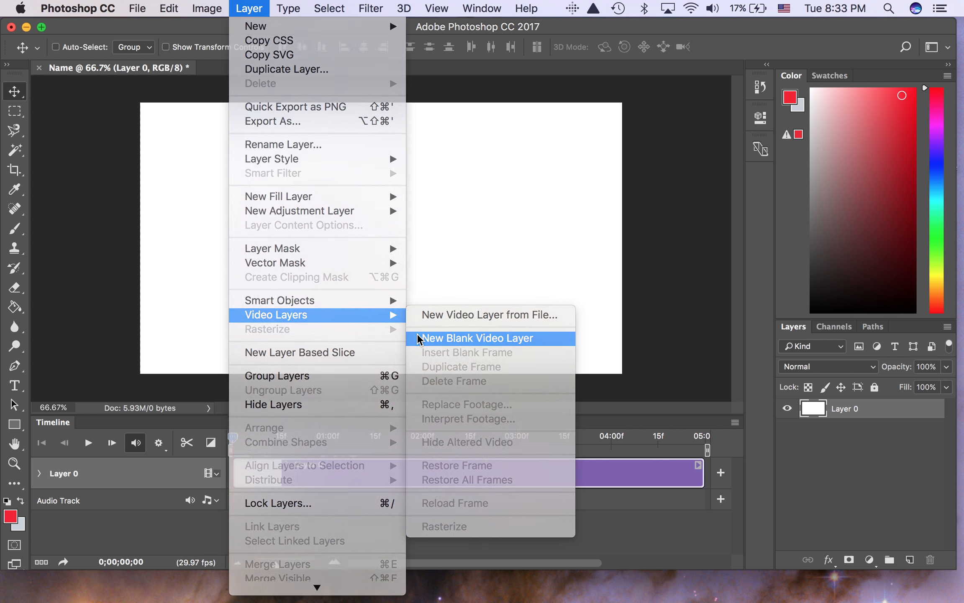
Move the playhead back and forth frame by frame through the first few frames of the timeline
key("Right")
key("Right")
key("Right")
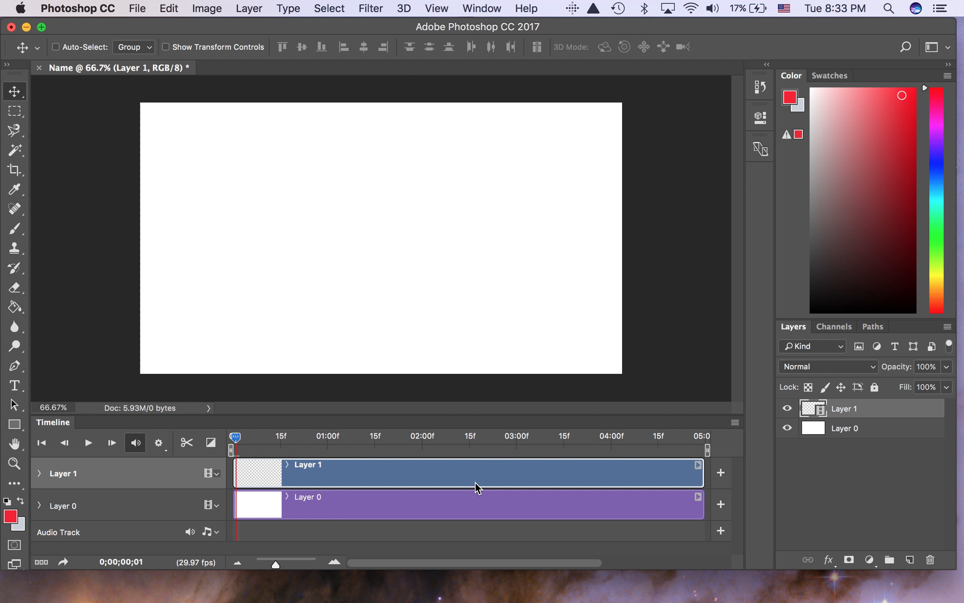
key("Left")
key("Left")
key("Left")
key("Right")
key("Right")
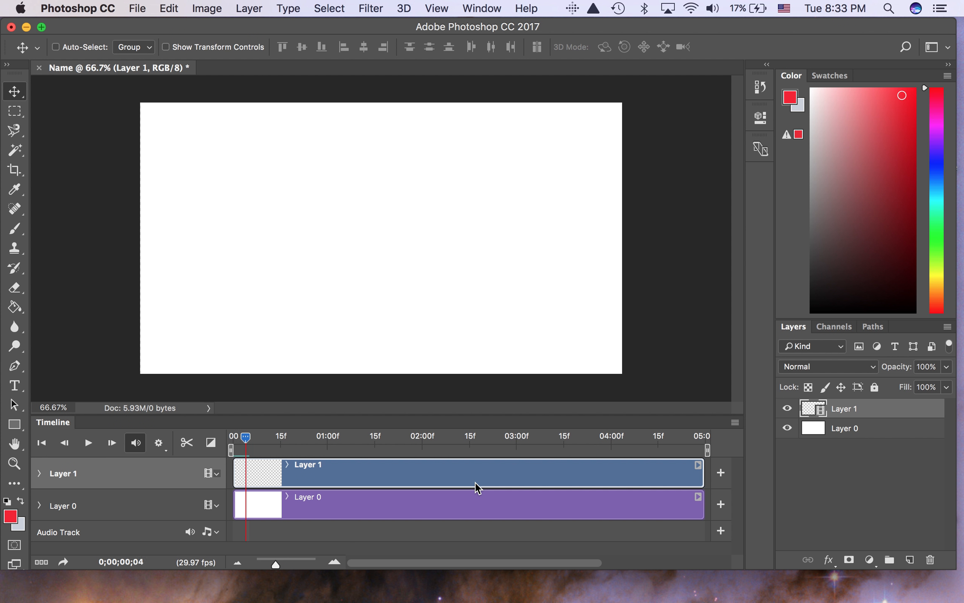
key("Left")
key("Left")
Inspect individual frames by advancing the playhead one at a time to frame 06, and return it to the start
left_click_drag(276, 563, 326, 567)
key("Right")
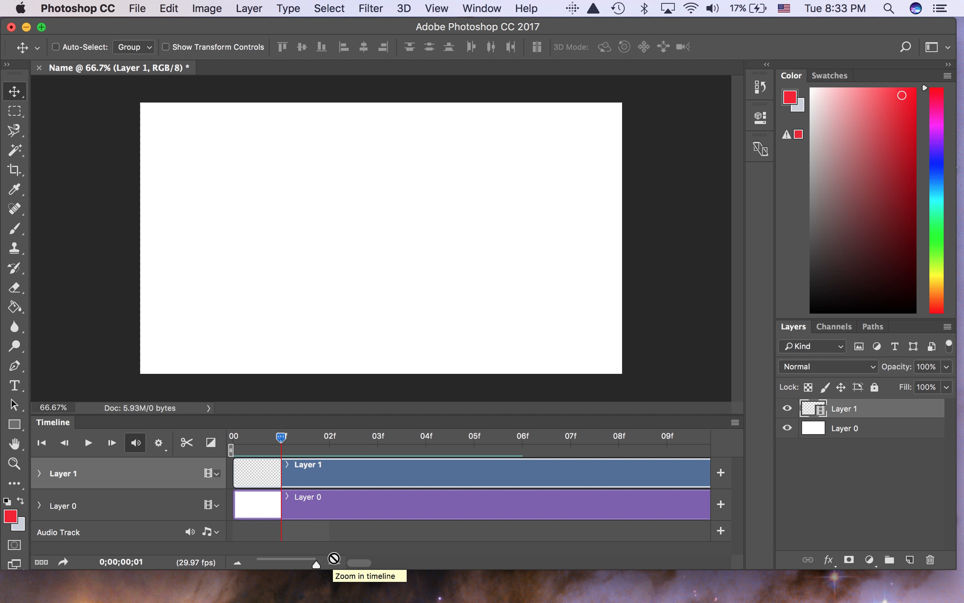
key("Right")
key("Right")
key("Right")
key("Right")
key("Right")
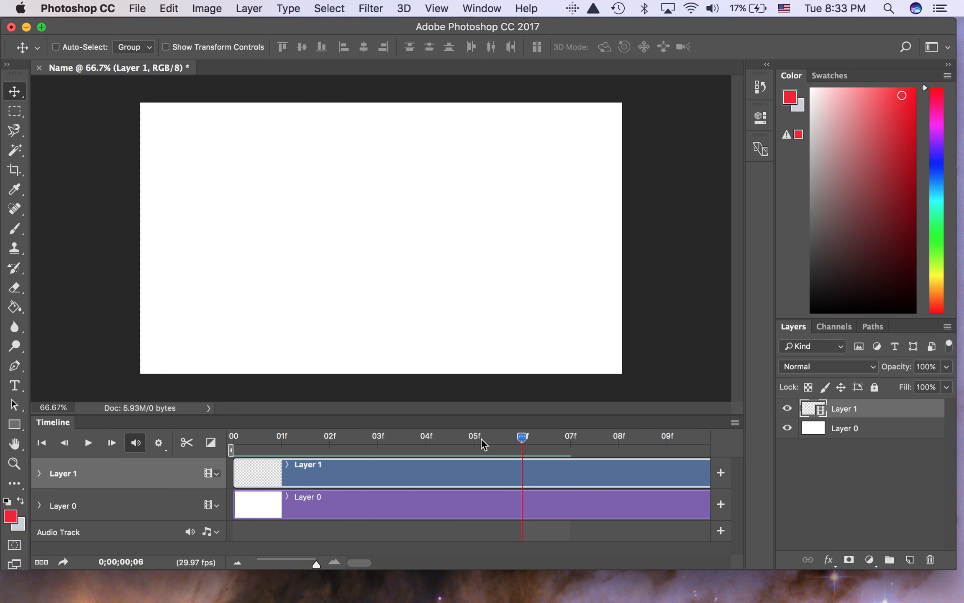
left_click_drag(522, 437, 245, 443)
left_click_drag(316, 563, 272, 562)
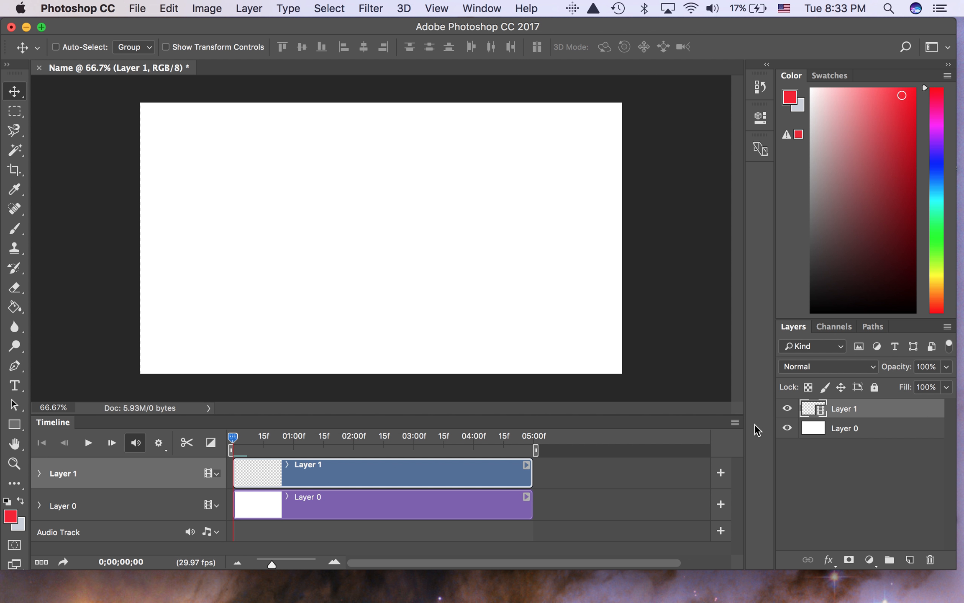
Set the timeline frame rate to a custom 8 fps
left_click(736, 423)
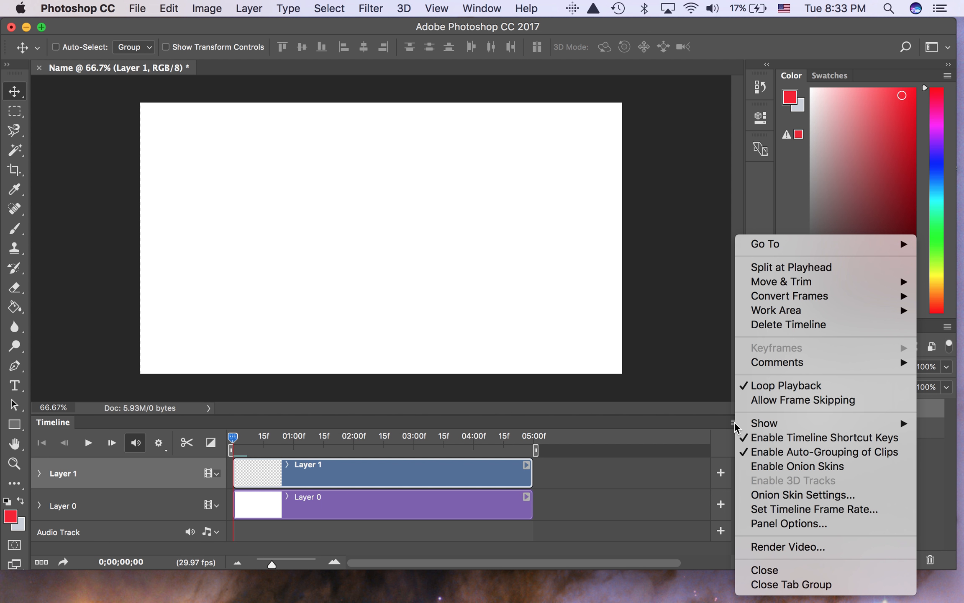
left_click(748, 507)
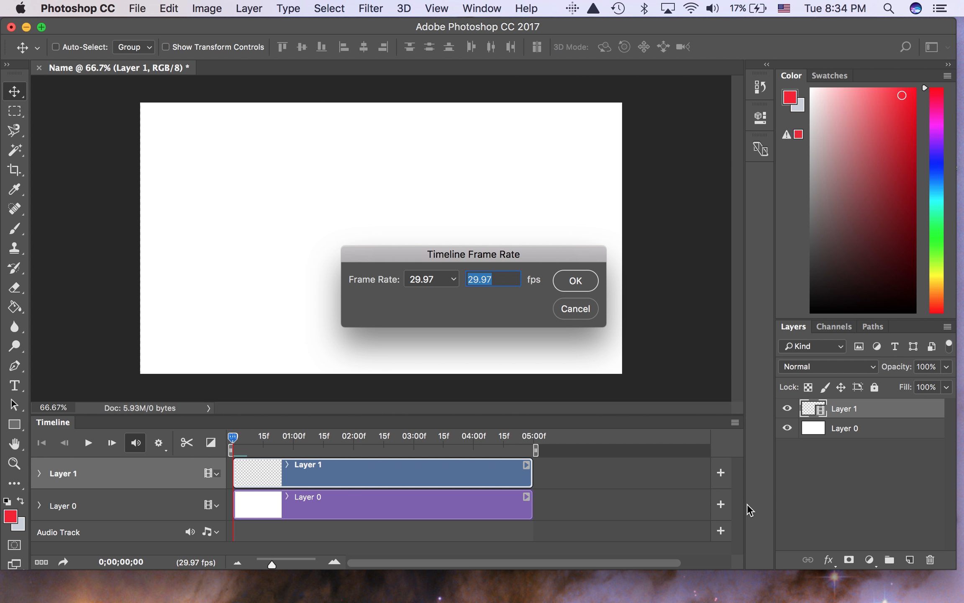
left_click(430, 278)
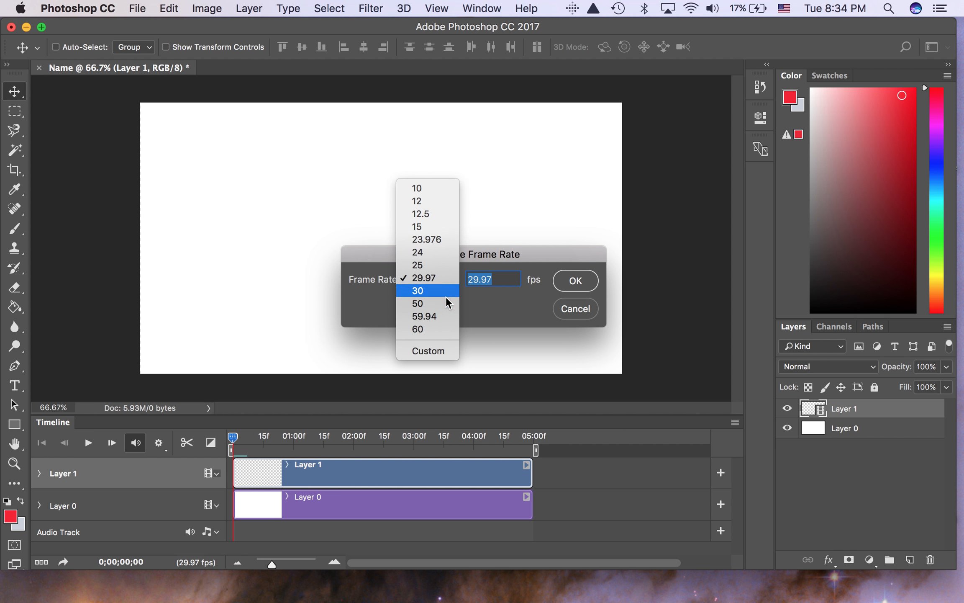
left_click(446, 350)
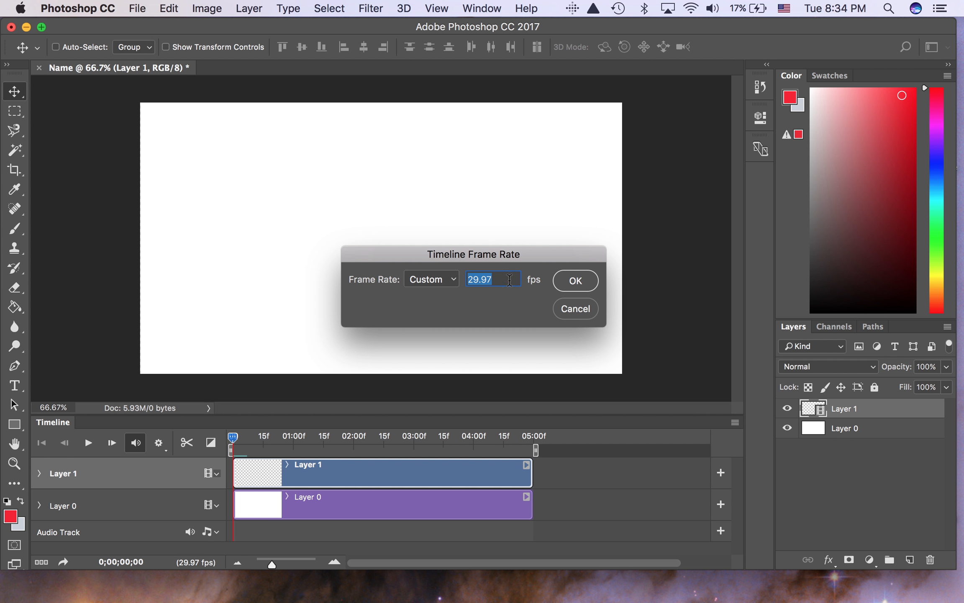
type("8")
left_click(564, 280)
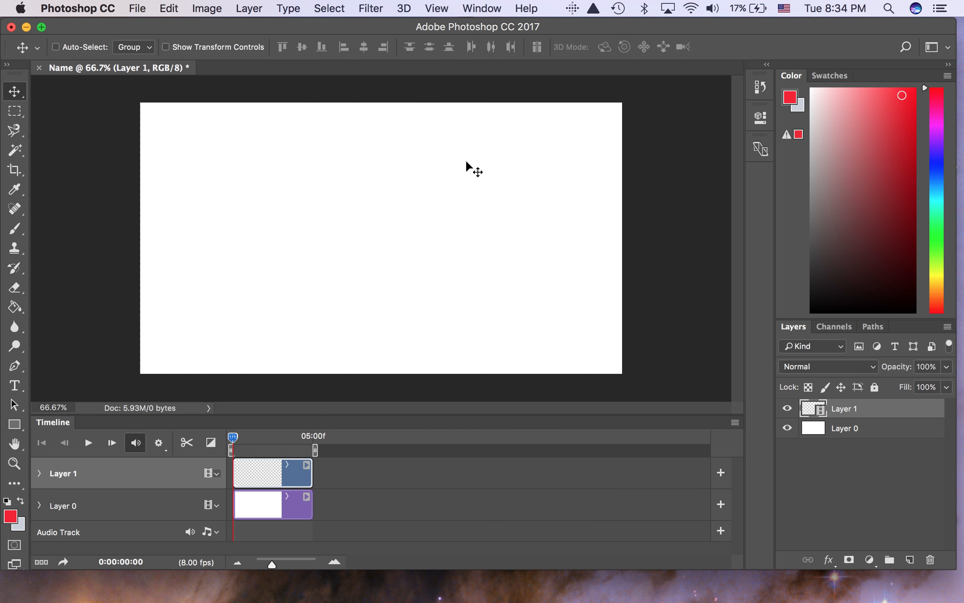
Add a second blank video layer above Layer 1
left_click(249, 8)
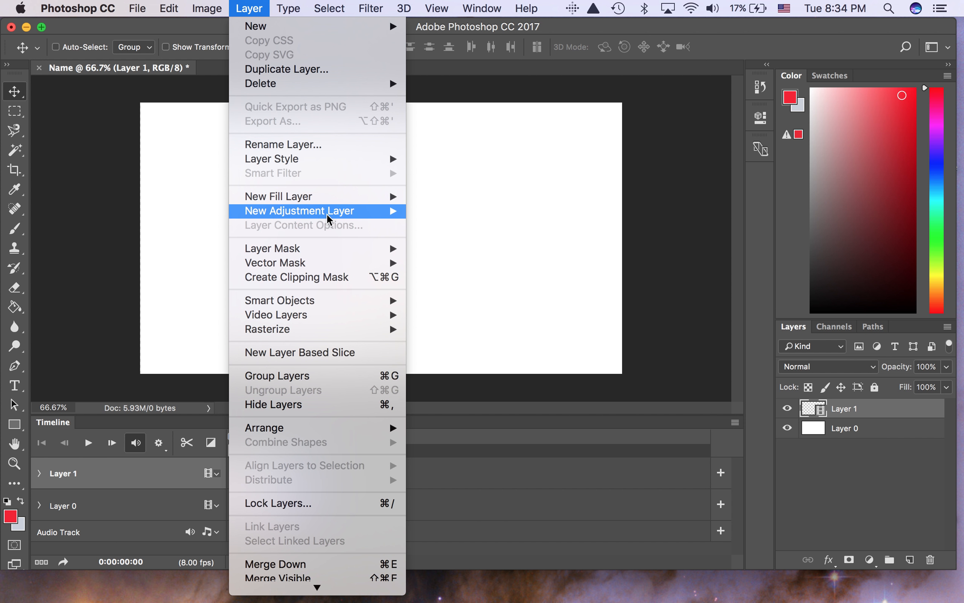
mouse_move(355, 323)
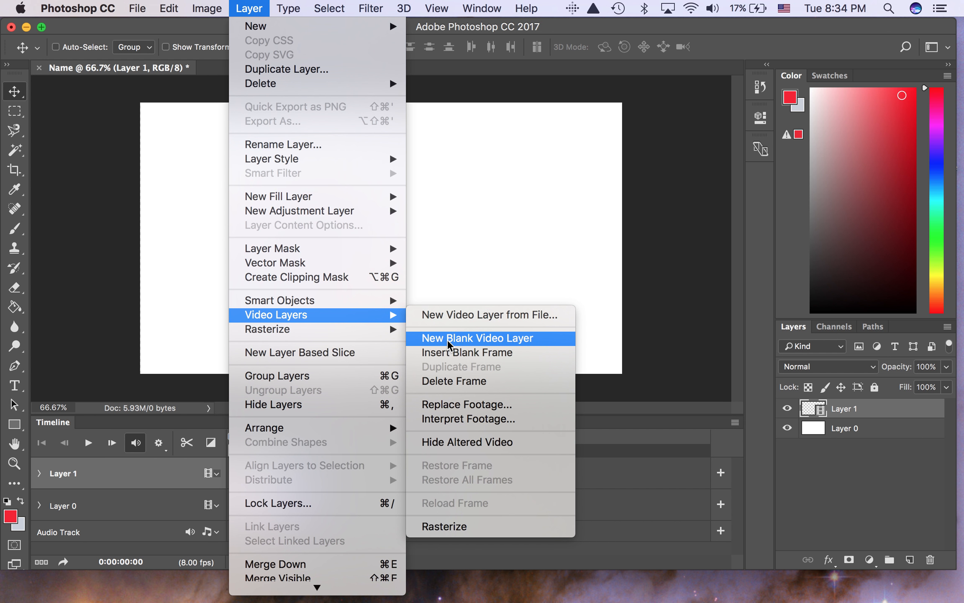
left_click(463, 337)
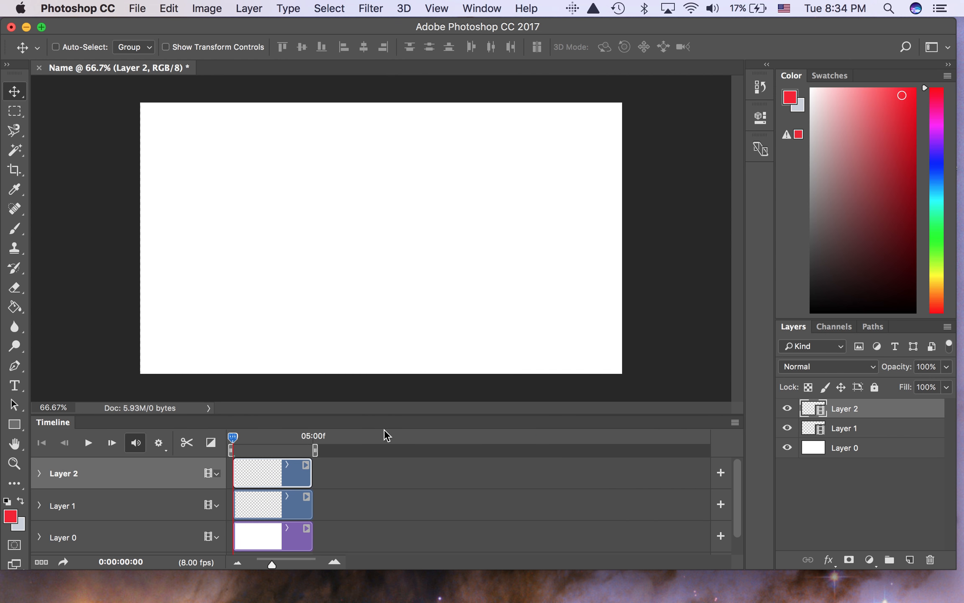
mouse_move(269, 472)
left_mouse_down()
mouse_move(342, 474)
mouse_move(272, 471)
mouse_move(295, 467)
left_mouse_up()
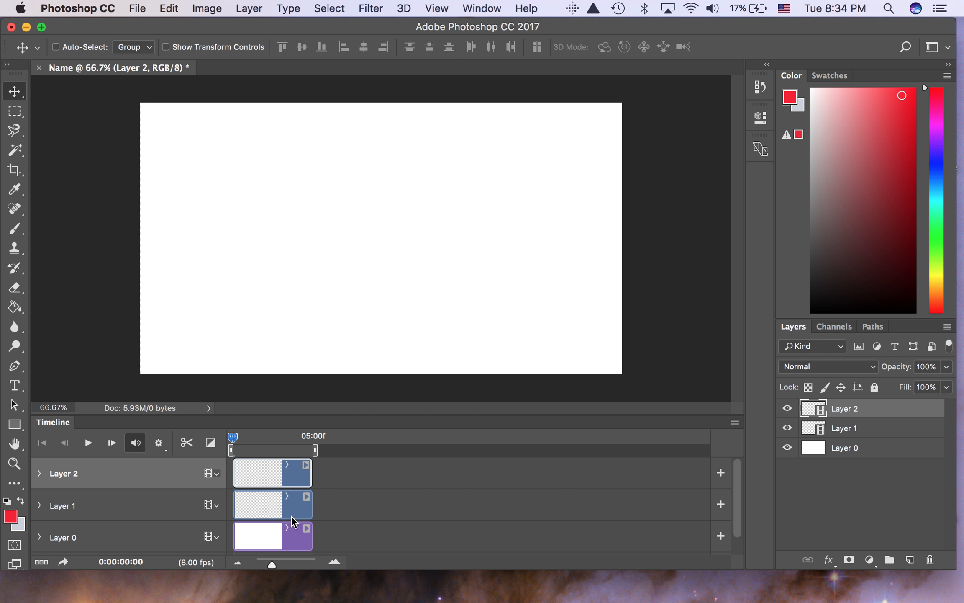